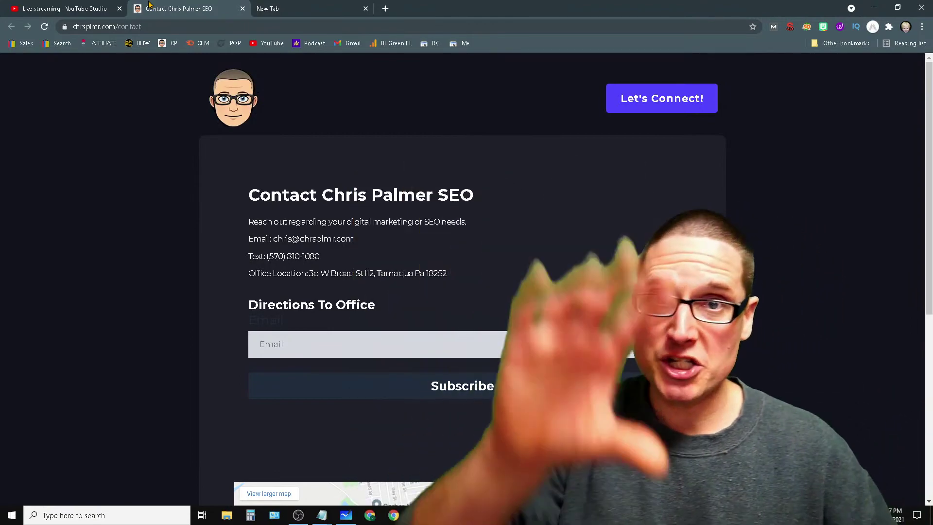
# Step: In the new tab, load YouTube and go to your own channel page
pyautogui.click(277, 7)
pyautogui.click(268, 43)
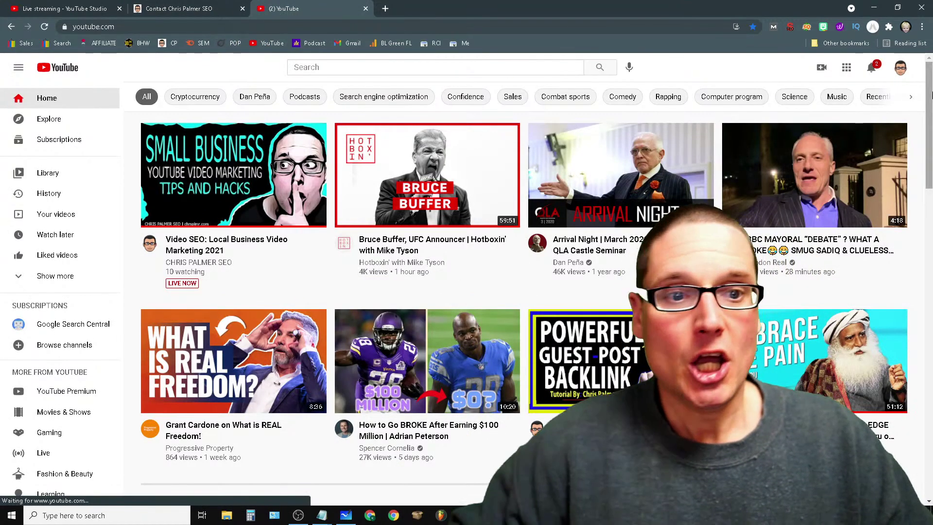
pyautogui.click(900, 68)
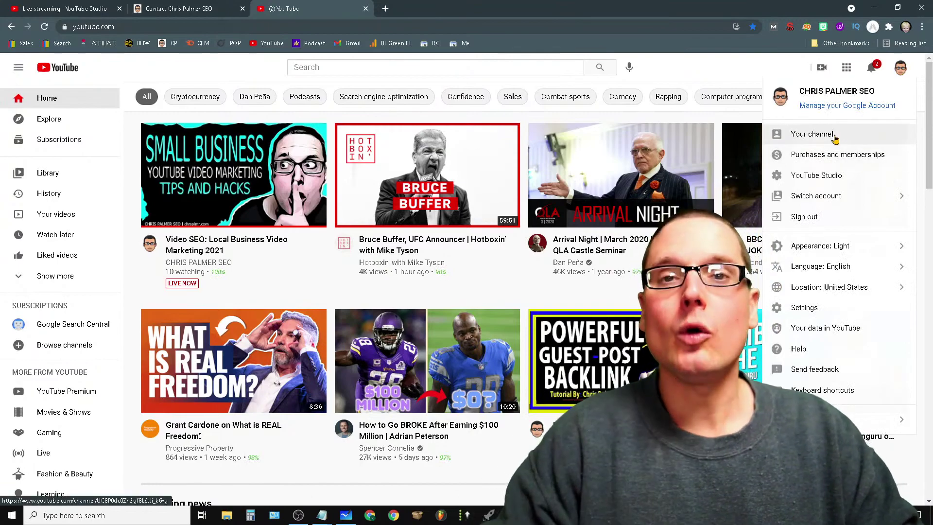
pyautogui.click(775, 132)
# Step: Close the contact page tab and page to the next set of channel uploads
pyautogui.click(204, 8)
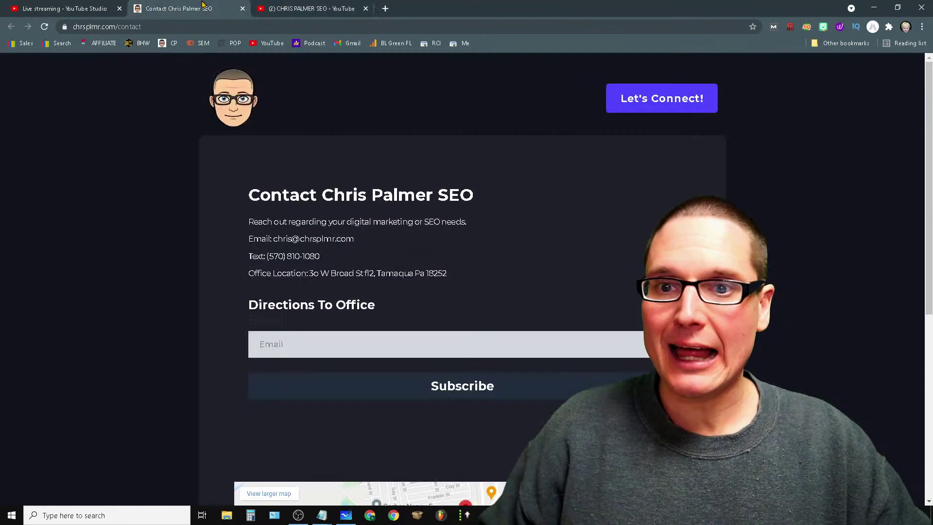
pyautogui.click(242, 8)
pyautogui.scroll(-3, 453, 244)
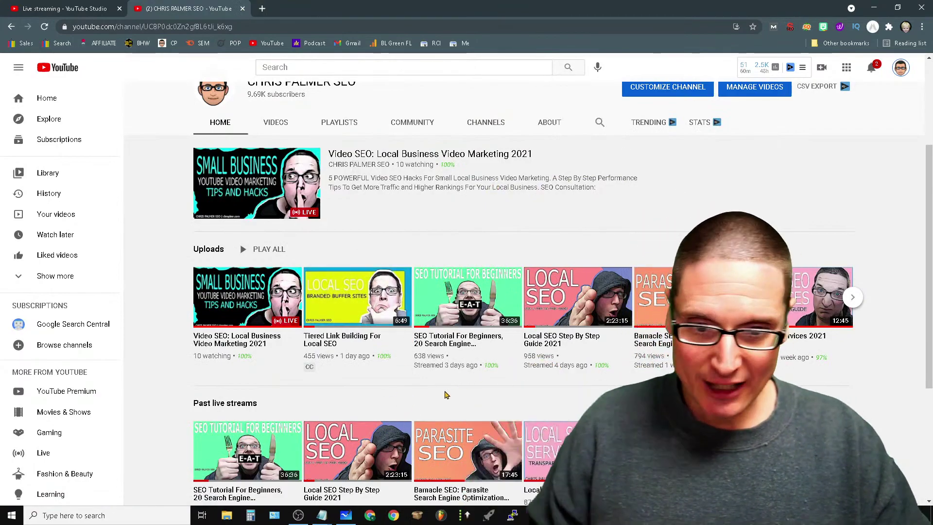
pyautogui.click(854, 300)
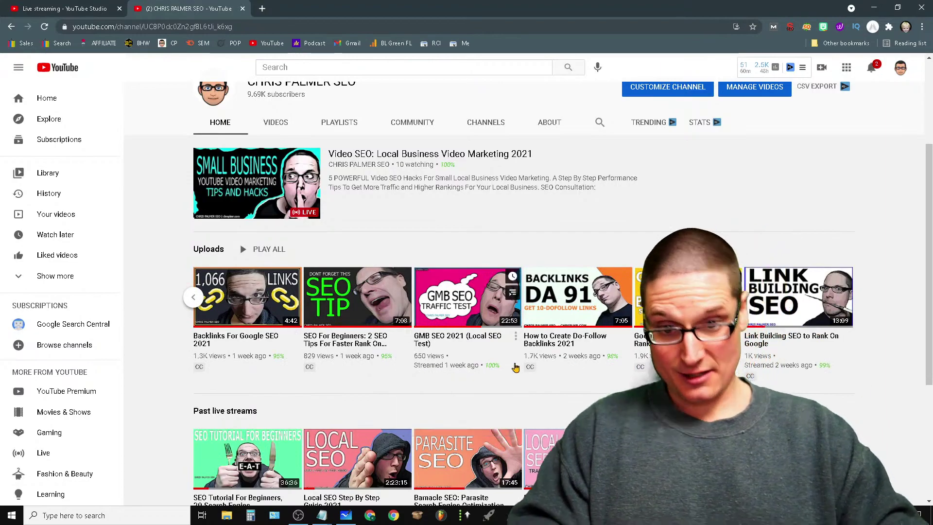
pyautogui.moveTo(480, 282)
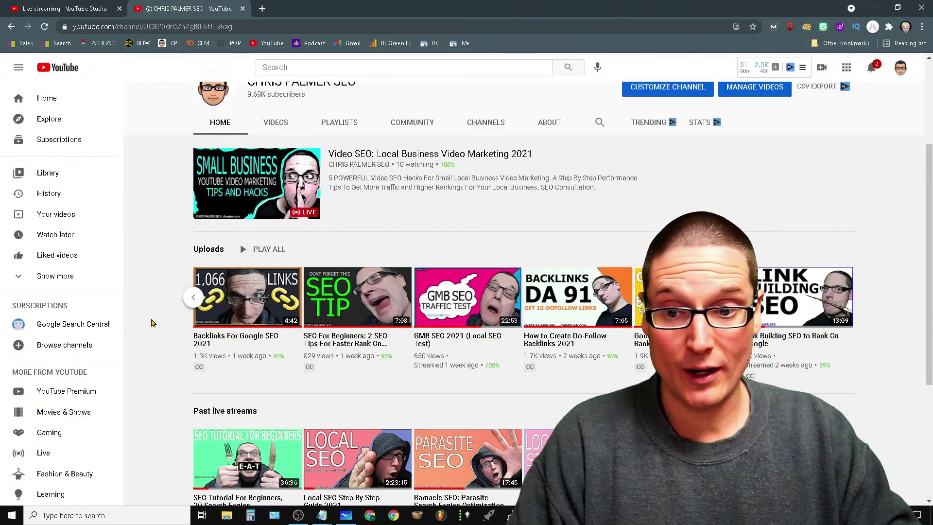
pyautogui.click(193, 298)
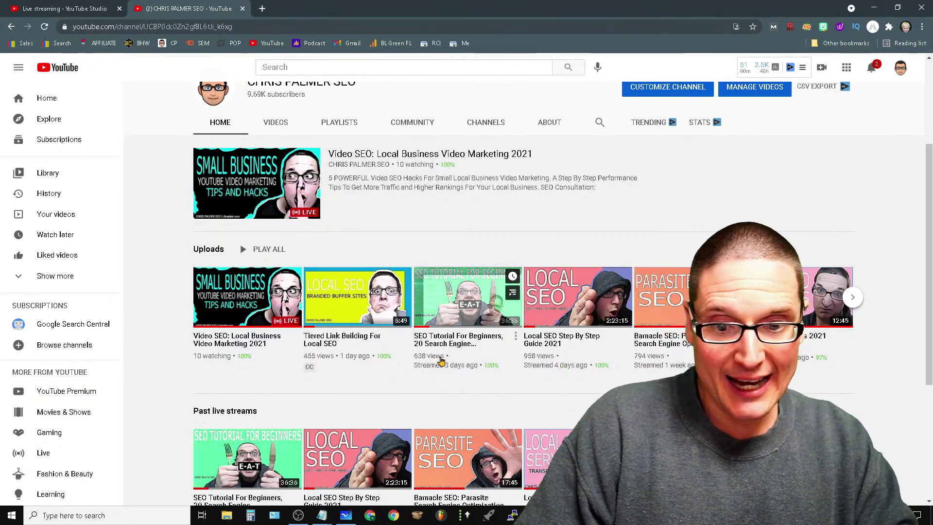
pyautogui.click(325, 368)
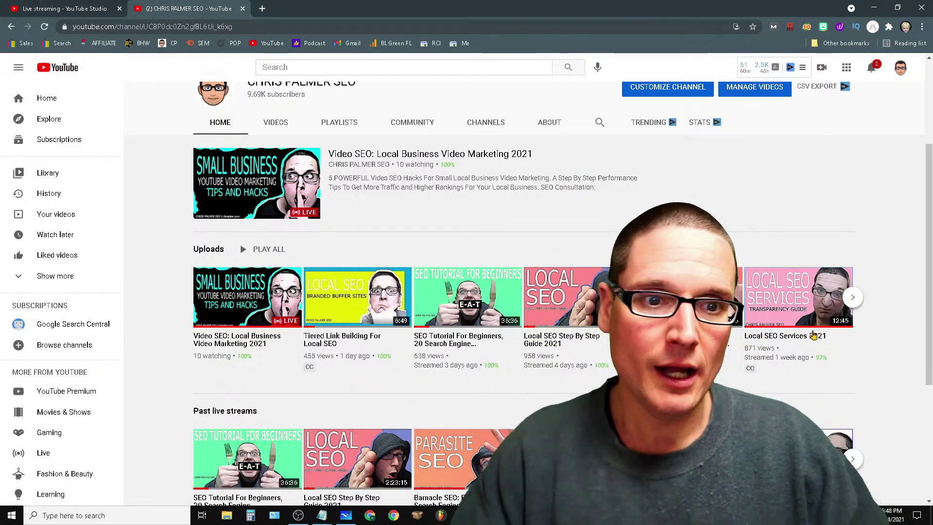
# Step: From the channel's Videos list, open 'SEO Tutorial For Beginners, 20 Search Engine Optimization Tips' in the details editor
pyautogui.click(907, 69)
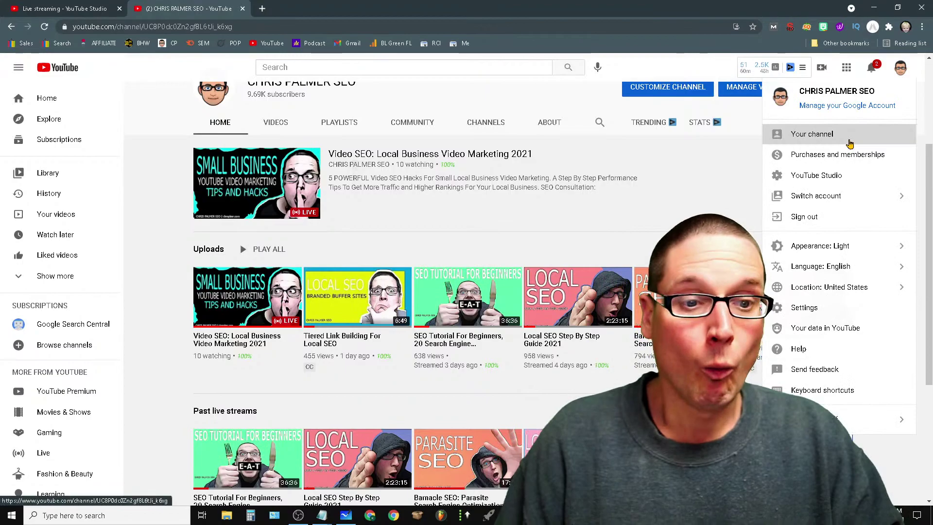
pyautogui.click(848, 134)
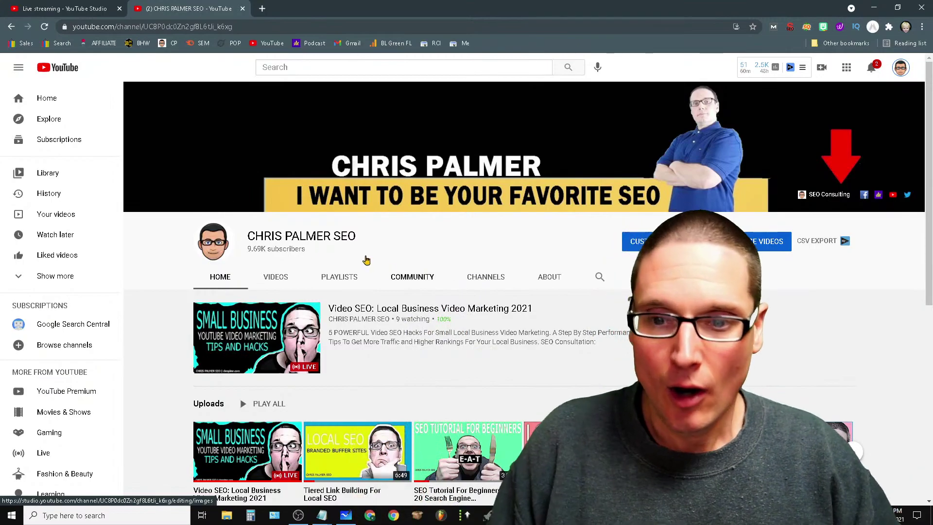
pyautogui.click(284, 280)
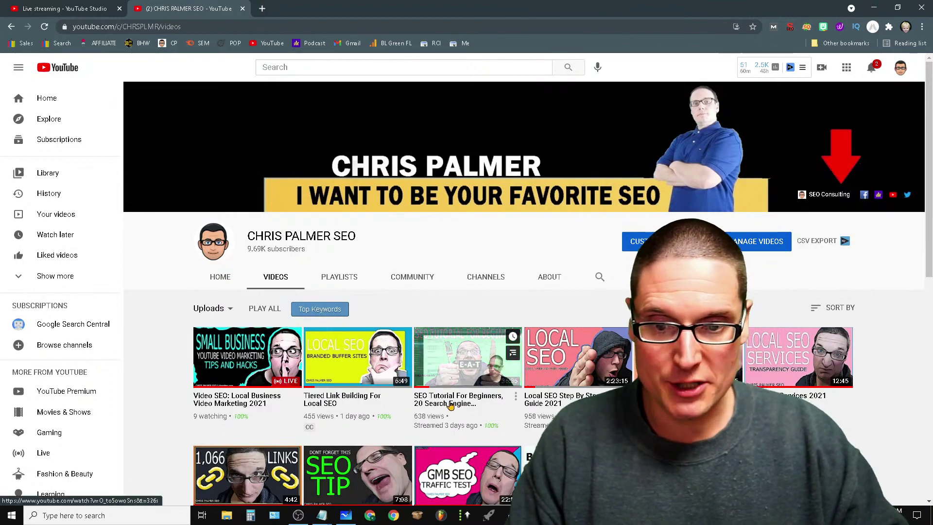
pyautogui.click(468, 358)
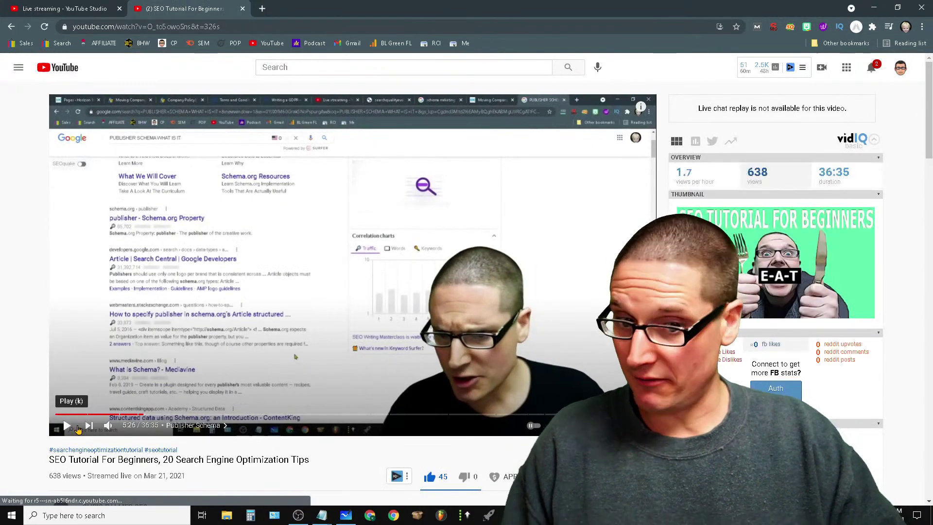
pyautogui.scroll(-10, 463, 265)
pyautogui.scroll(6, 463, 265)
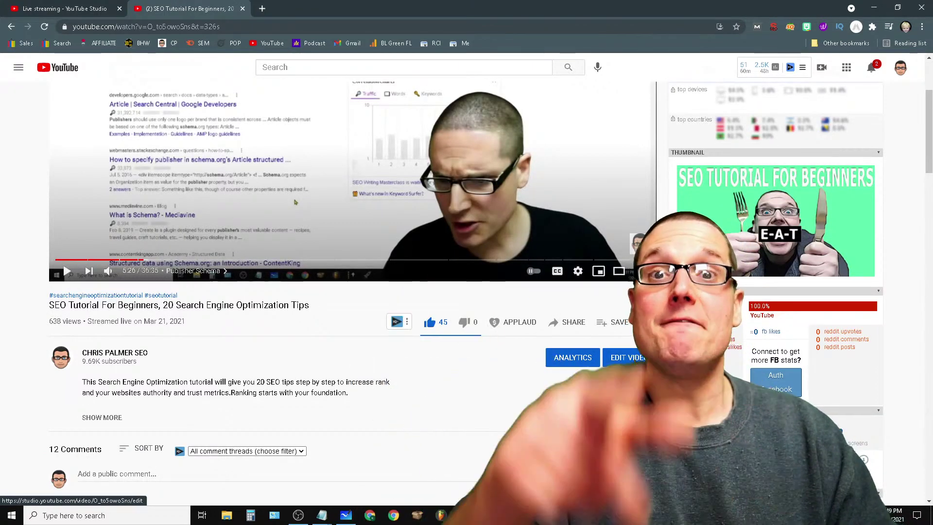
pyautogui.click(635, 363)
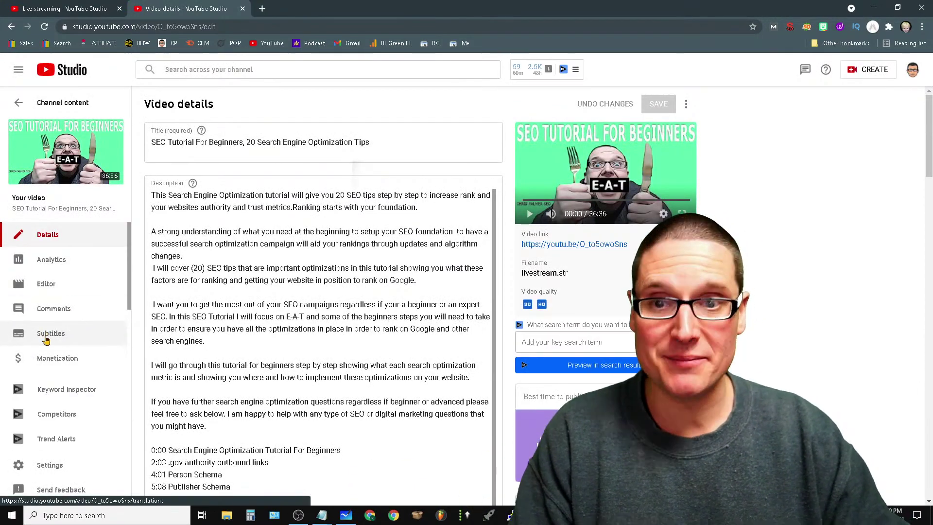
# Step: Duplicate the automatic English subtitles for editing, overwriting the existing English draft
pyautogui.click(48, 335)
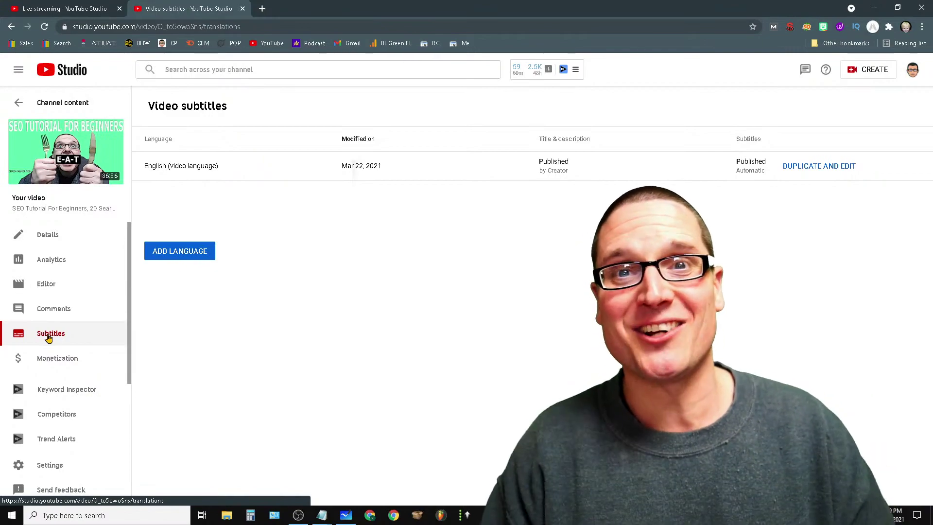
pyautogui.click(827, 168)
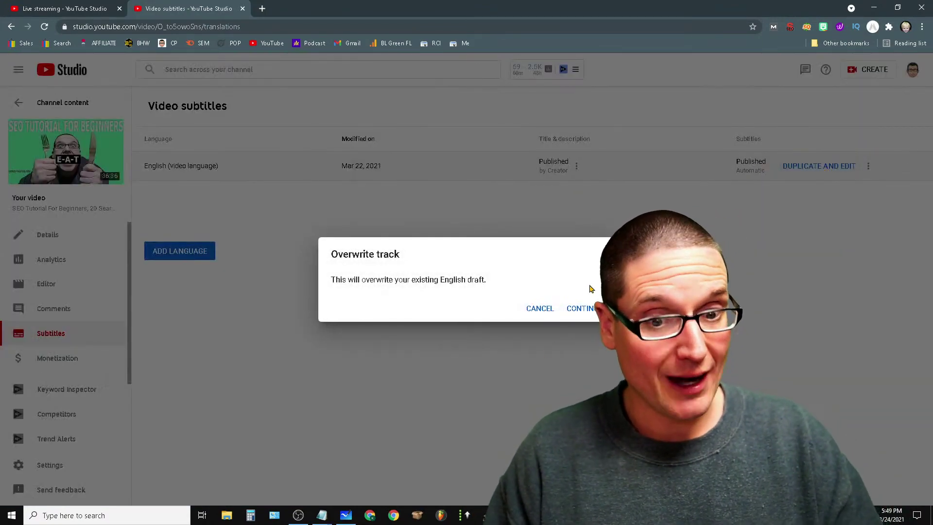
pyautogui.click(585, 310)
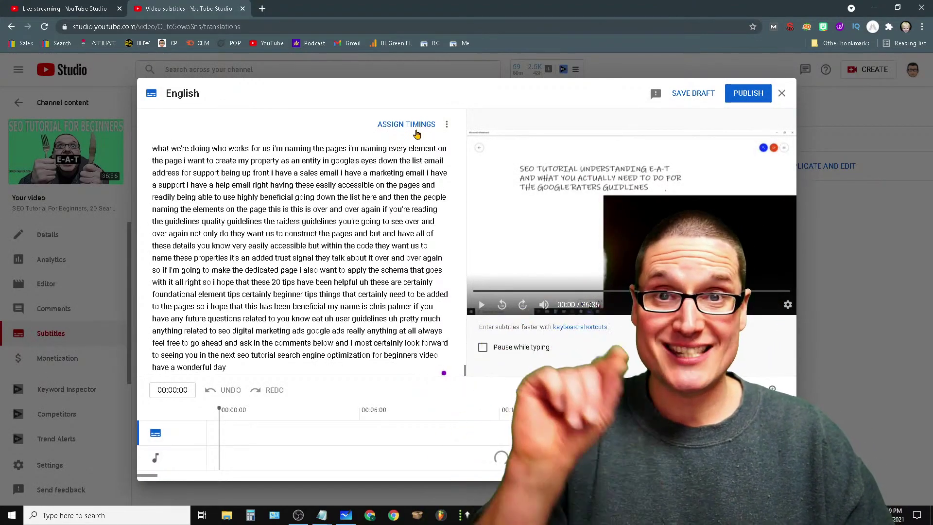
# Step: Assign timings to the transcript and change the first caption's 'hello' to 'Hello'
pyautogui.click(417, 131)
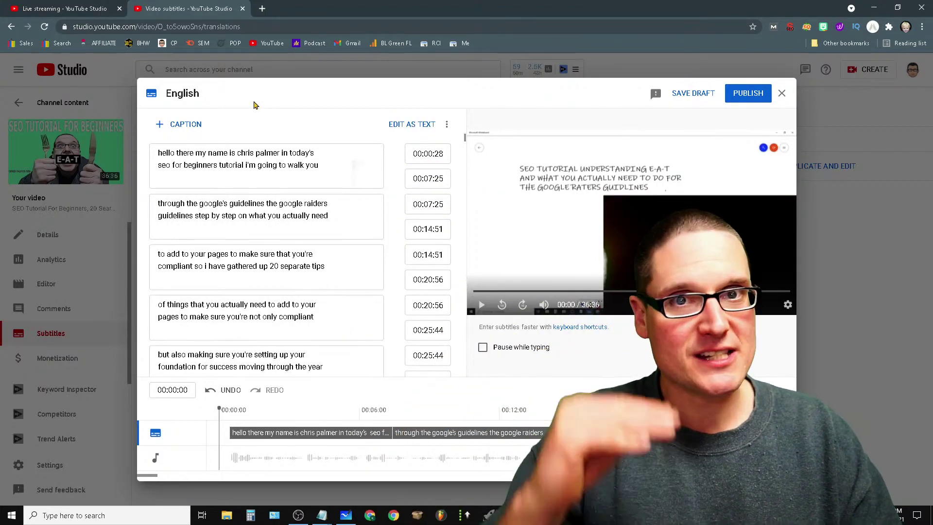
pyautogui.click(163, 152)
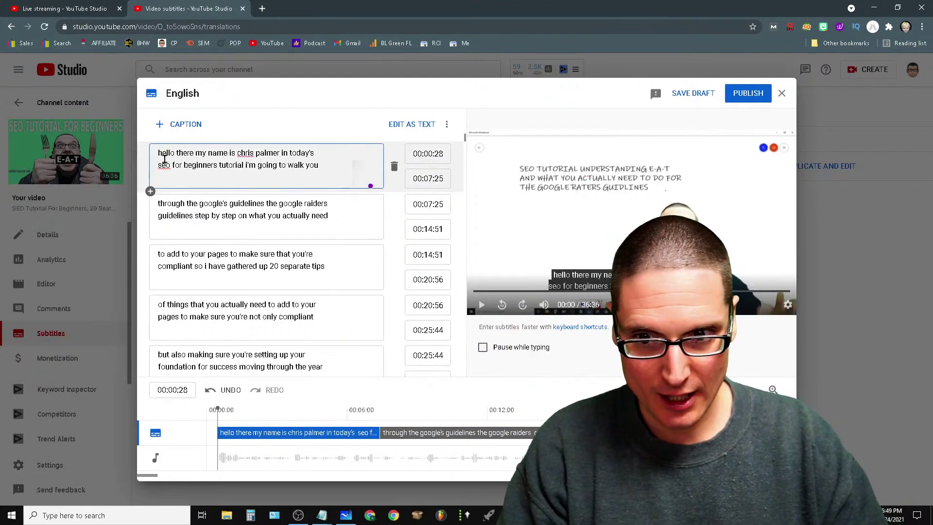
pyautogui.press('BackSpace')
pyautogui.write('H')
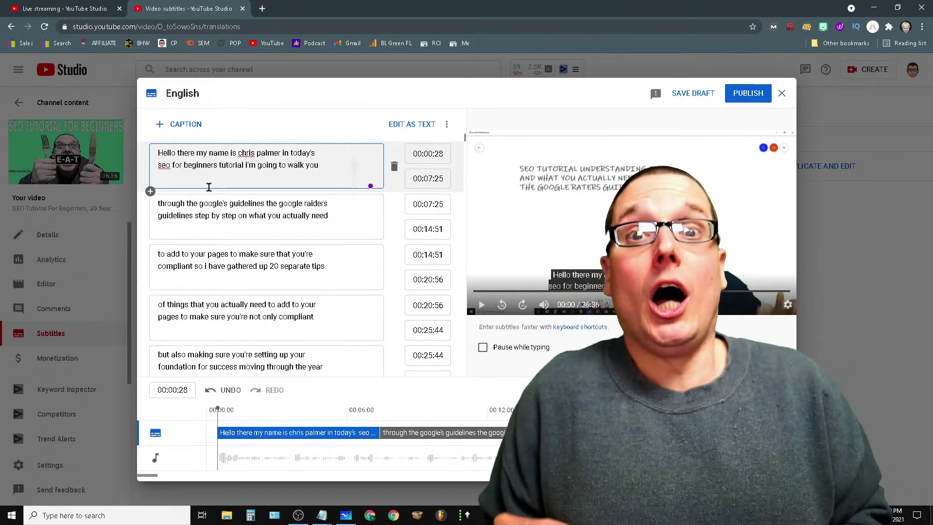
pyautogui.hotkey('ctrl', 'f')
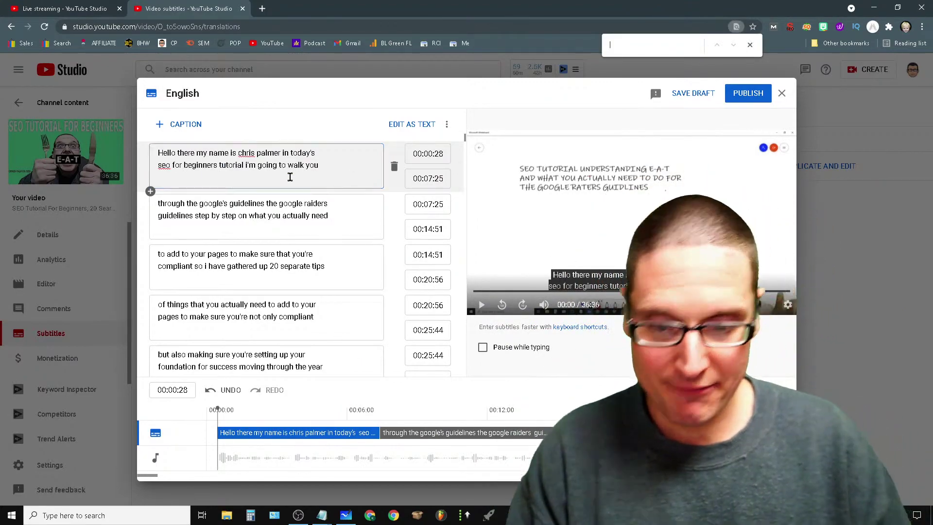
pyautogui.write('um')
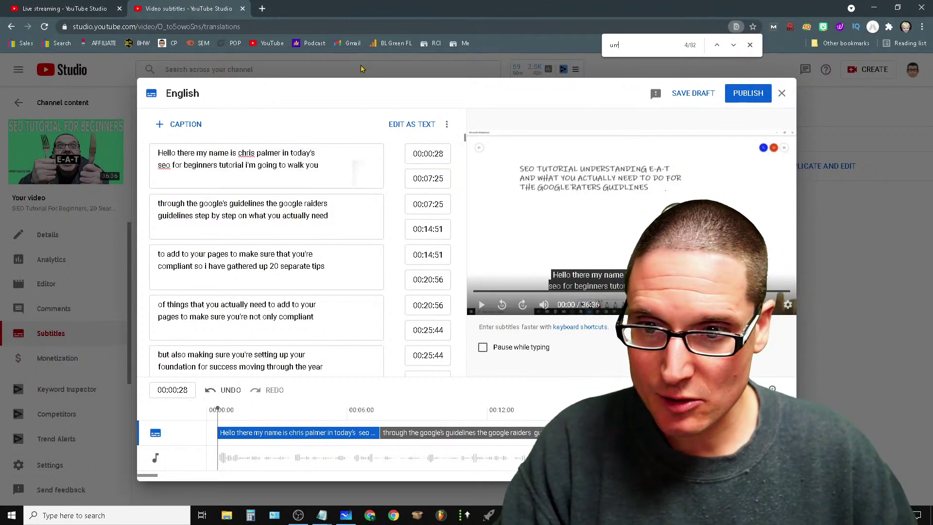
pyautogui.scroll(-20, 285, 264)
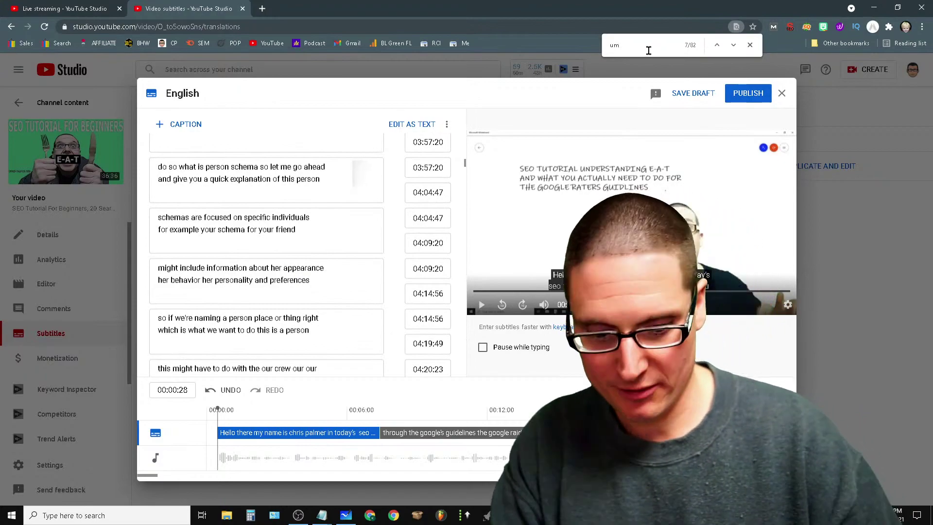
pyautogui.press('BackSpace')
pyautogui.press('BackSpace')
pyautogui.write('em')
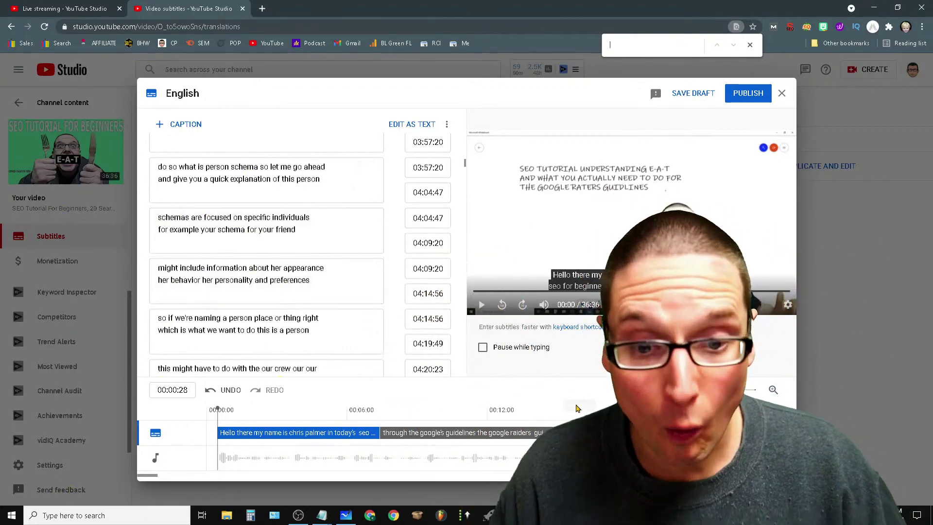
pyautogui.scroll(-10, 282, 213)
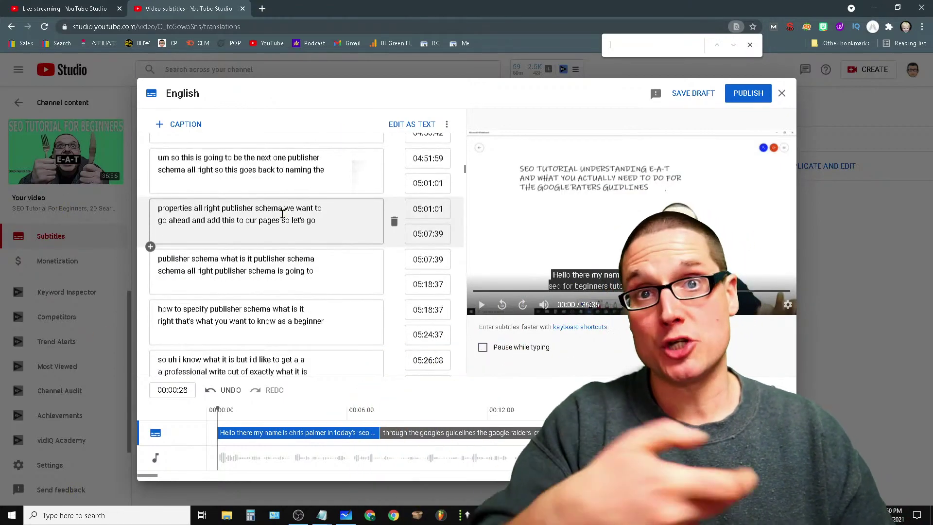
pyautogui.scroll(-20, 282, 214)
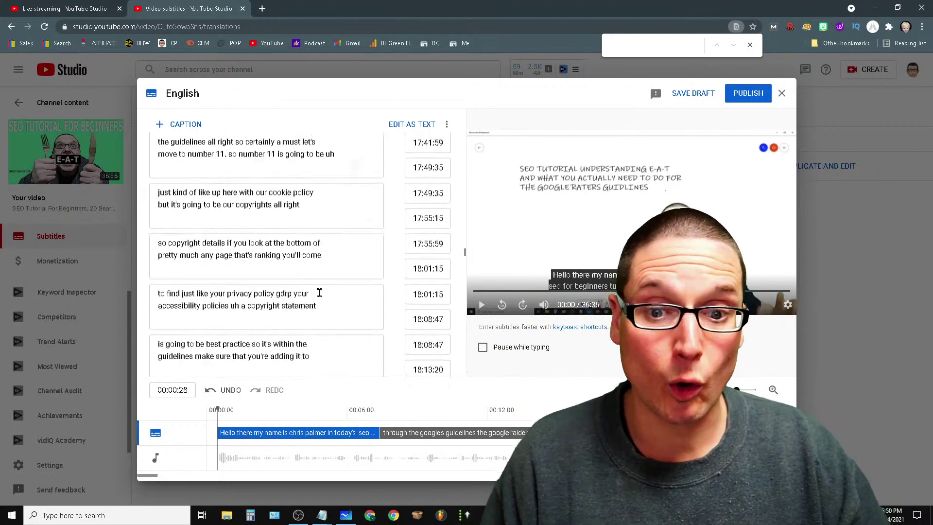
pyautogui.scroll(-20, 319, 292)
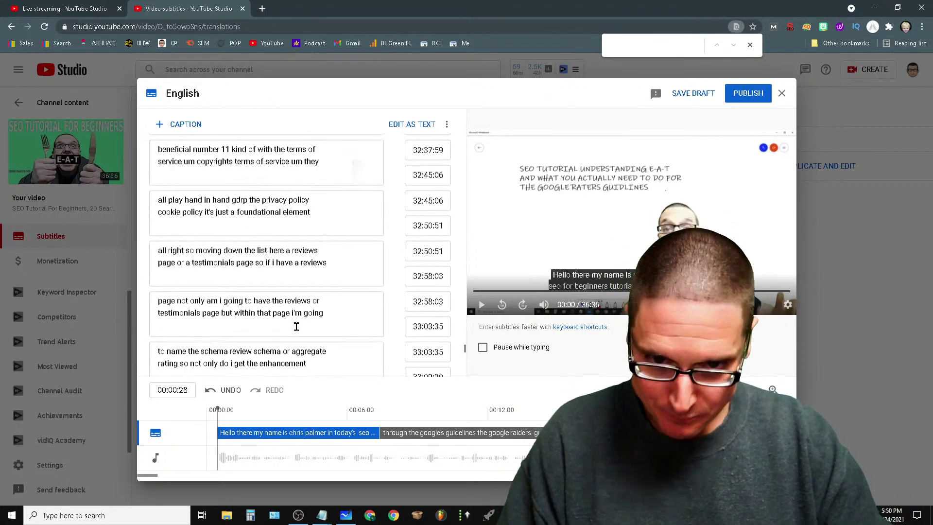
pyautogui.scroll(-15, 296, 326)
# Step: End the final caption with a period, merge it, and append 'SEO Tutorial For Beginners'
pyautogui.click(313, 340)
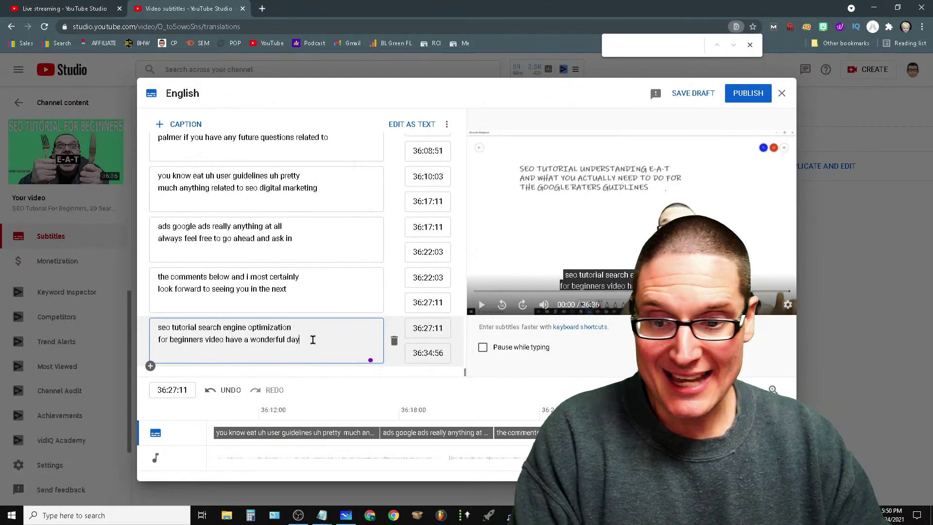
pyautogui.write('.')
pyautogui.press('Return')
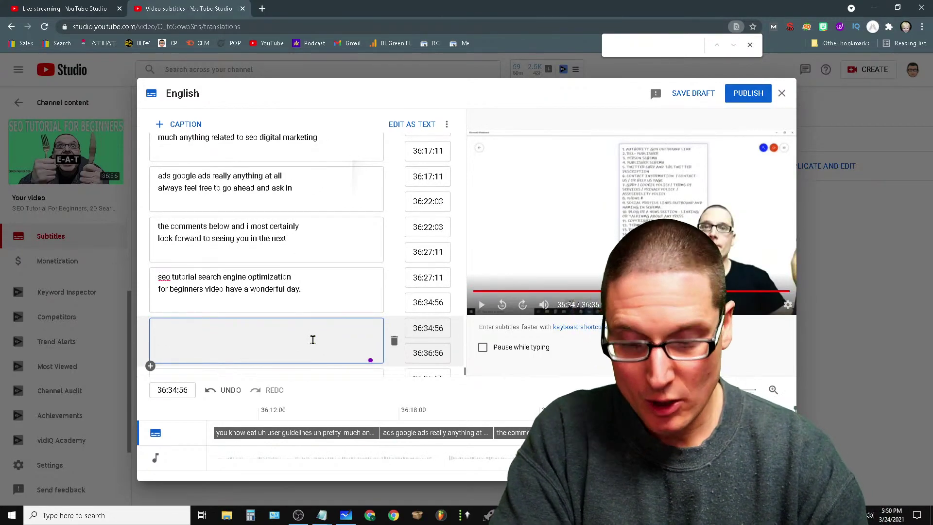
pyautogui.press('Return')
pyautogui.press('BackSpace')
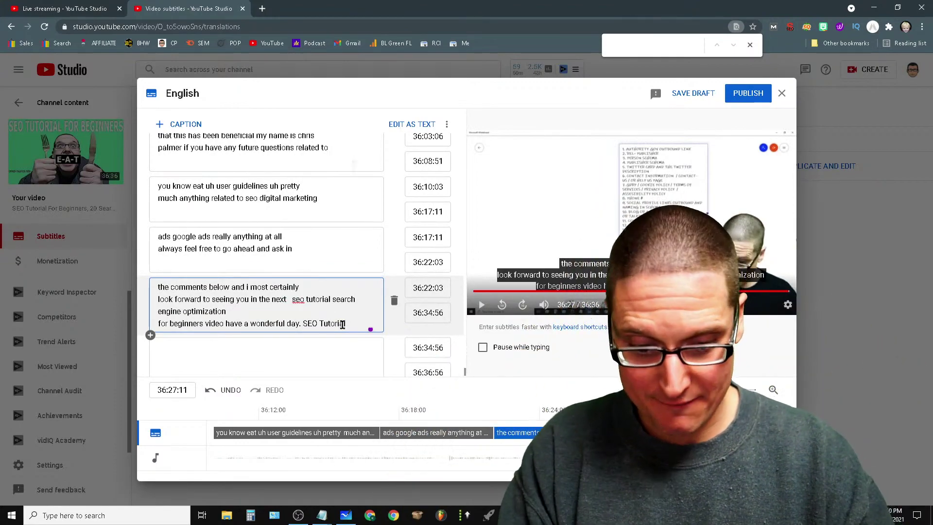
pyautogui.write('For Beginners')
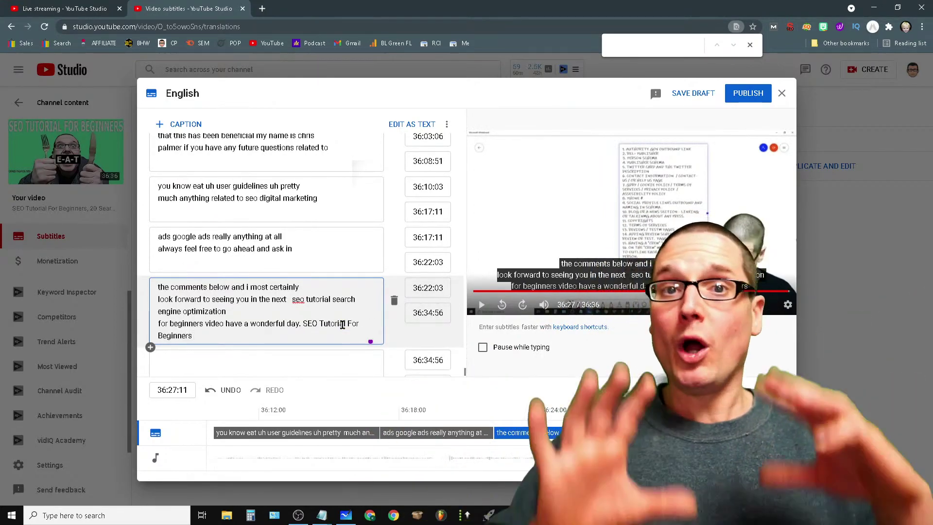
pyautogui.scroll(20, 343, 325)
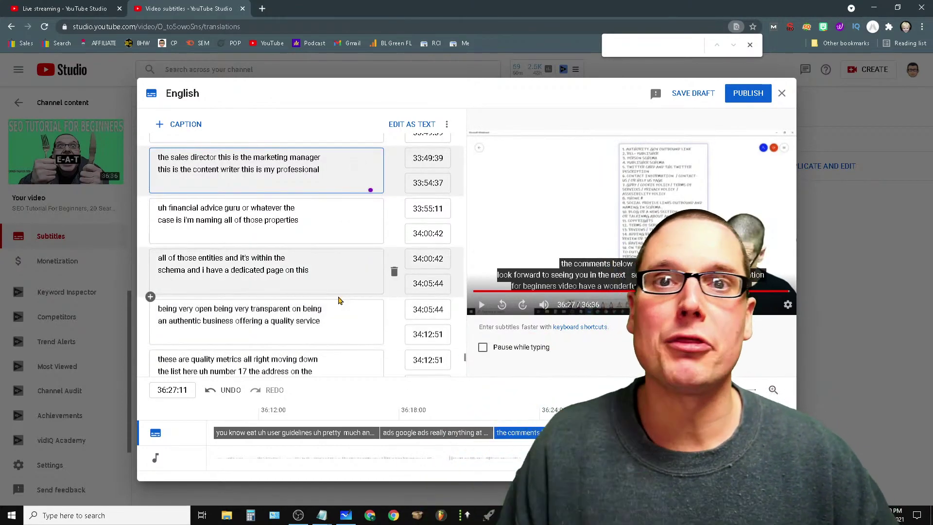
pyautogui.scroll(20, 339, 301)
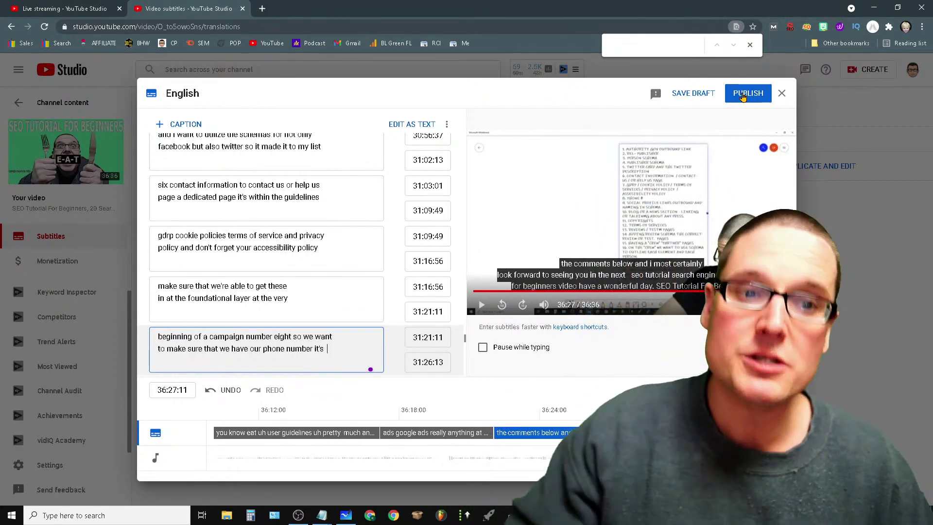
# Step: Publish the English subtitles, then return to your YouTube channel's uploads
pyautogui.click(743, 96)
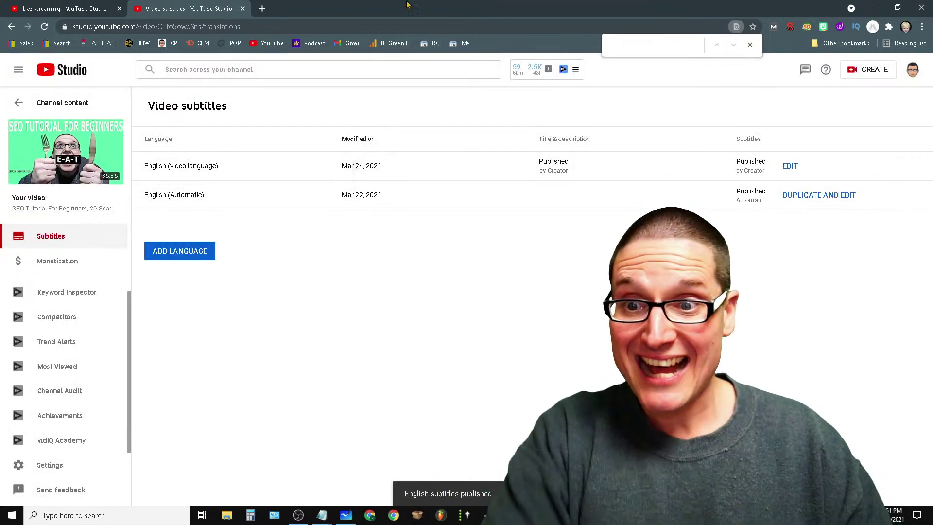
pyautogui.click(266, 44)
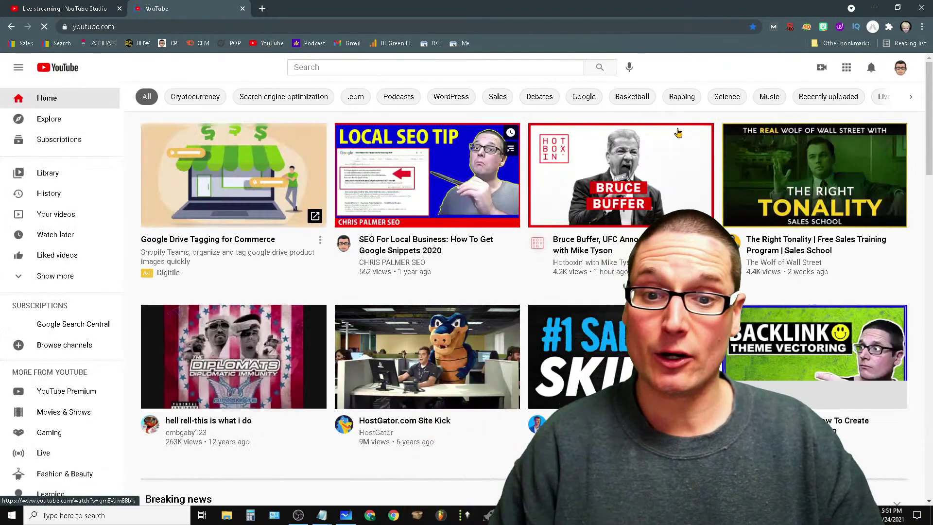
pyautogui.click(901, 67)
pyautogui.click(863, 131)
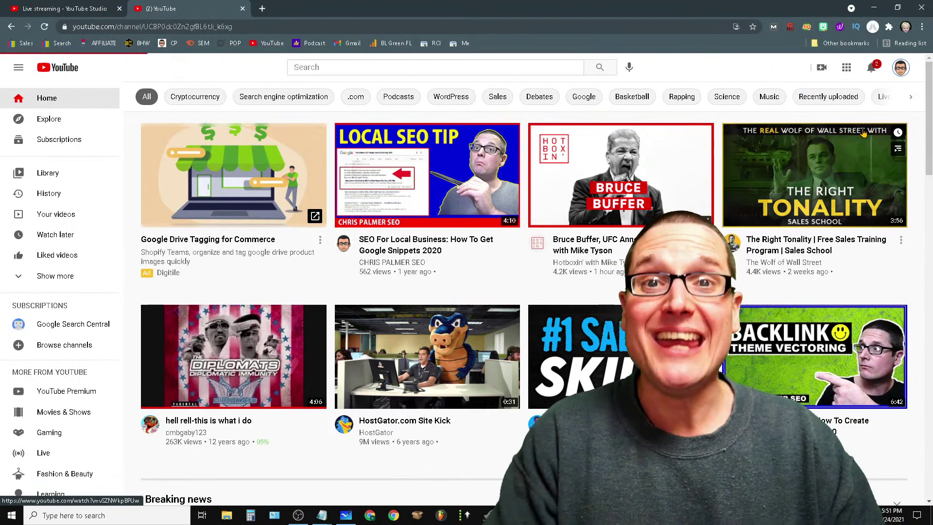
pyautogui.scroll(-3, 503, 422)
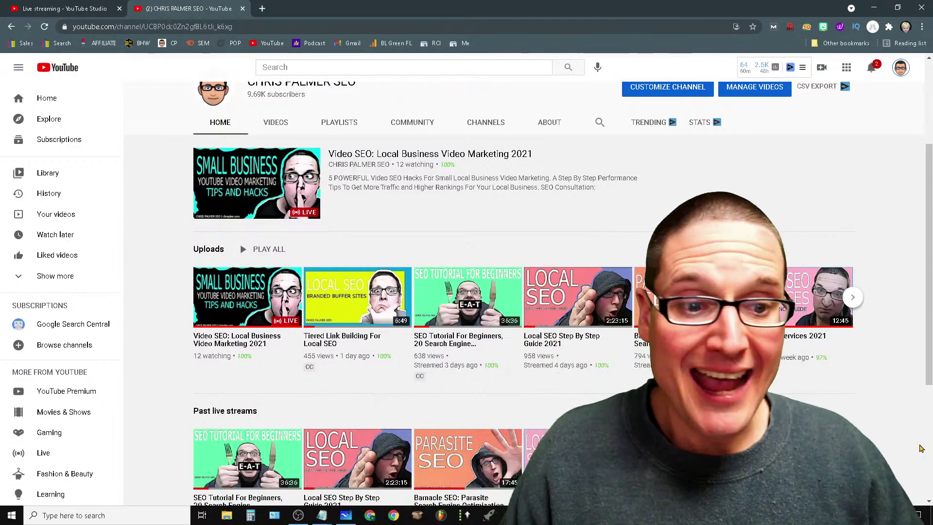
# Step: Page to the next set of channel uploads and open a new browser tab
pyautogui.click(851, 298)
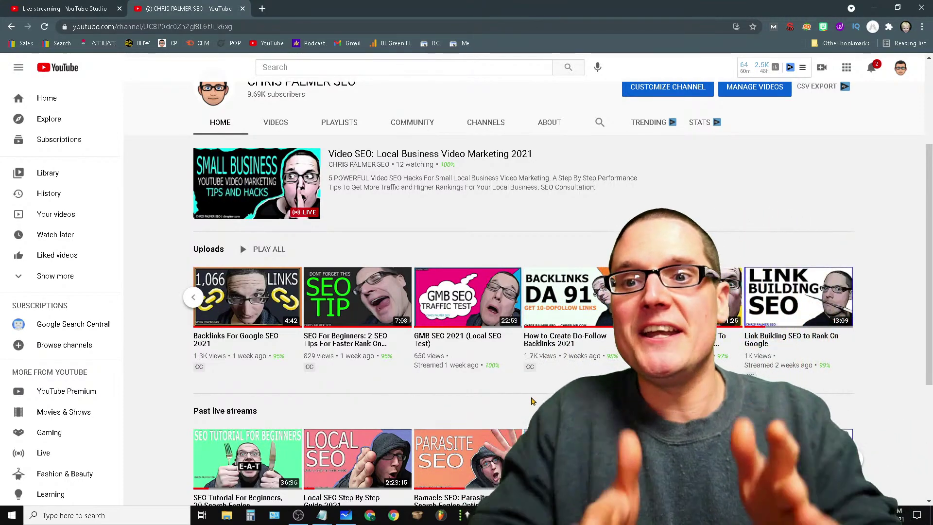
pyautogui.click(262, 9)
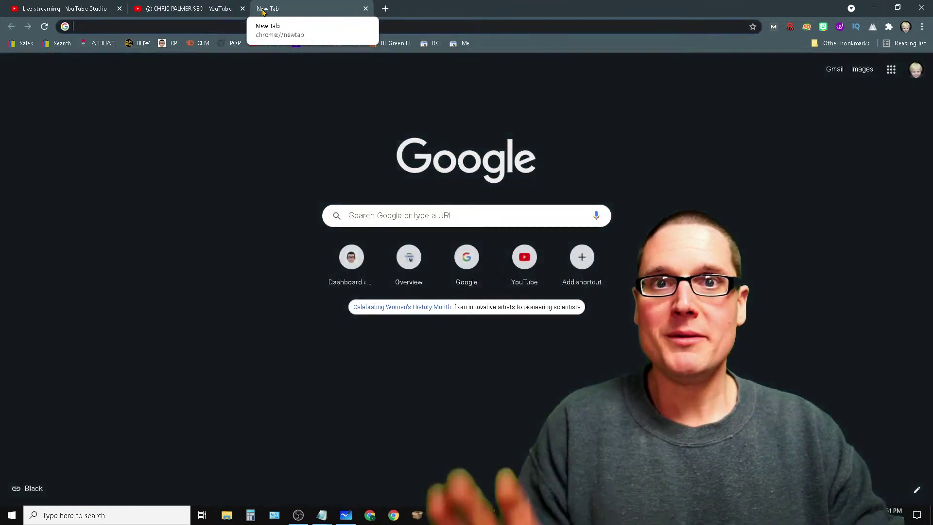
# Step: Search Google for 'drive stacks', then return to the YouTube channel tab
pyautogui.click(398, 213)
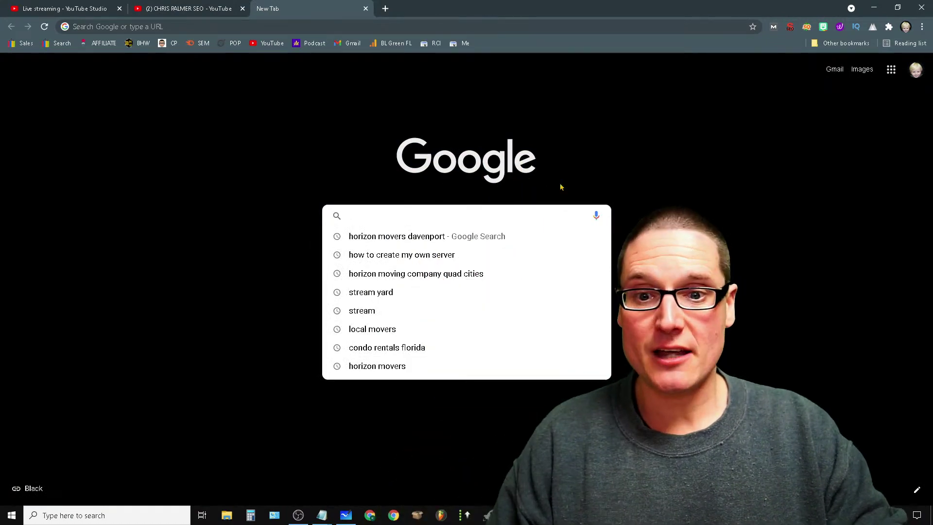
pyautogui.write('drive sta')
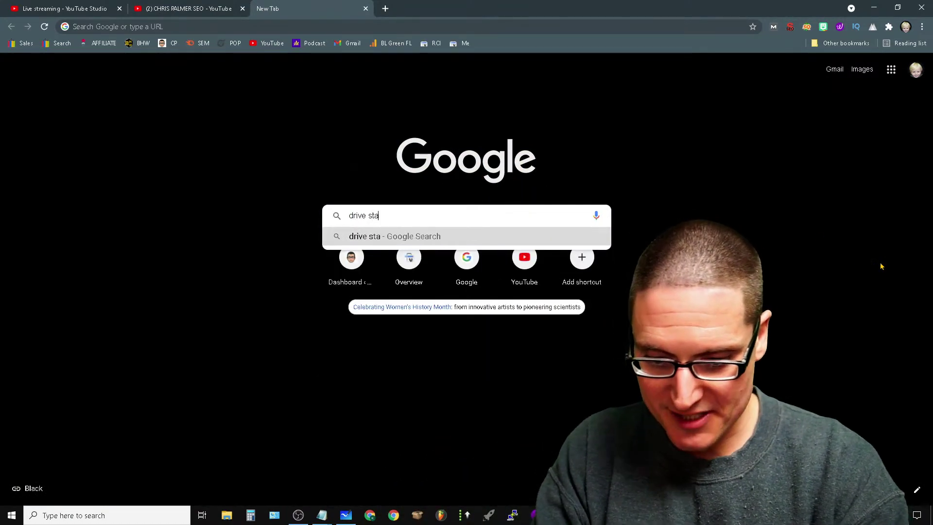
pyautogui.write('cks')
pyautogui.press('Return')
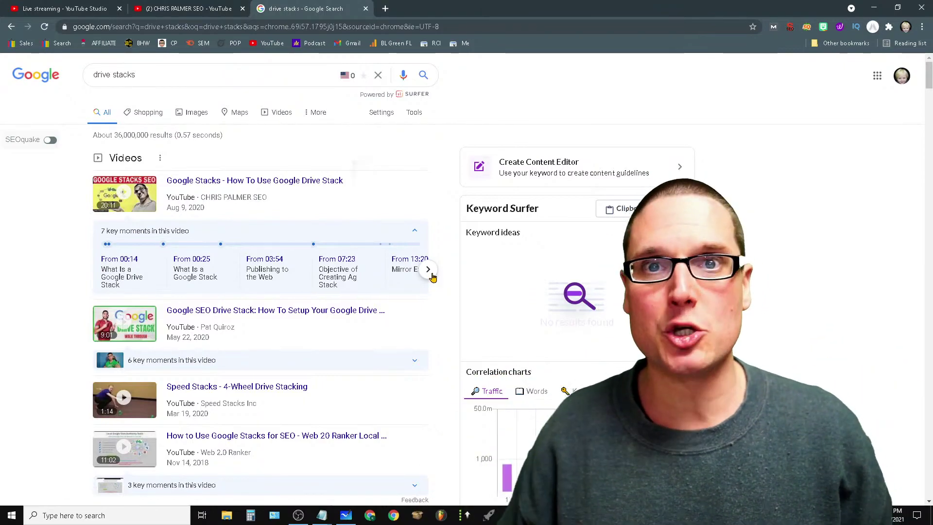
pyautogui.click(162, 5)
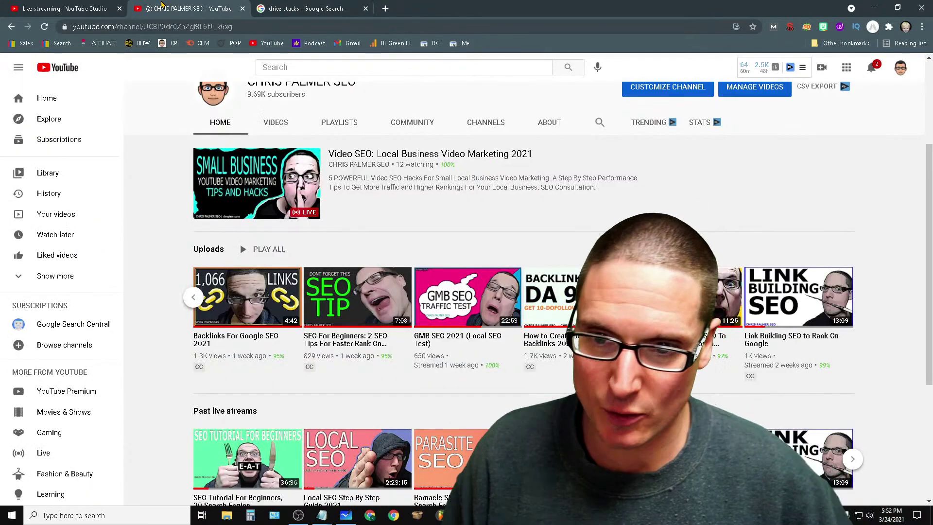